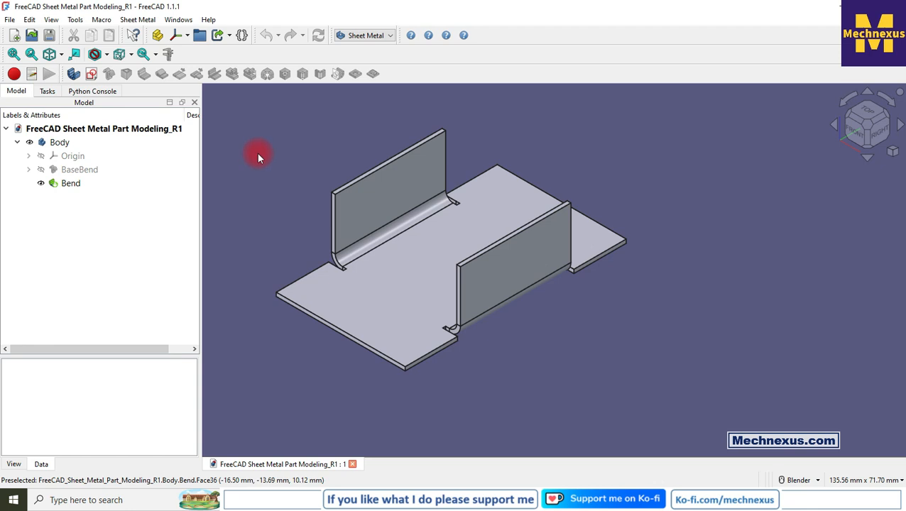
# Check the installed FreeCAD version and release details in the About information
pyautogui.click(209, 19)
pyautogui.click(262, 196)
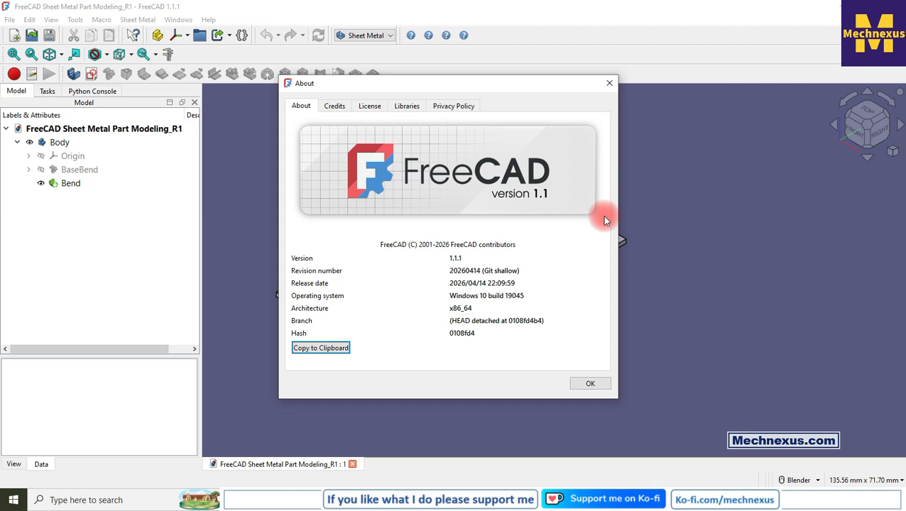
pyautogui.click(589, 384)
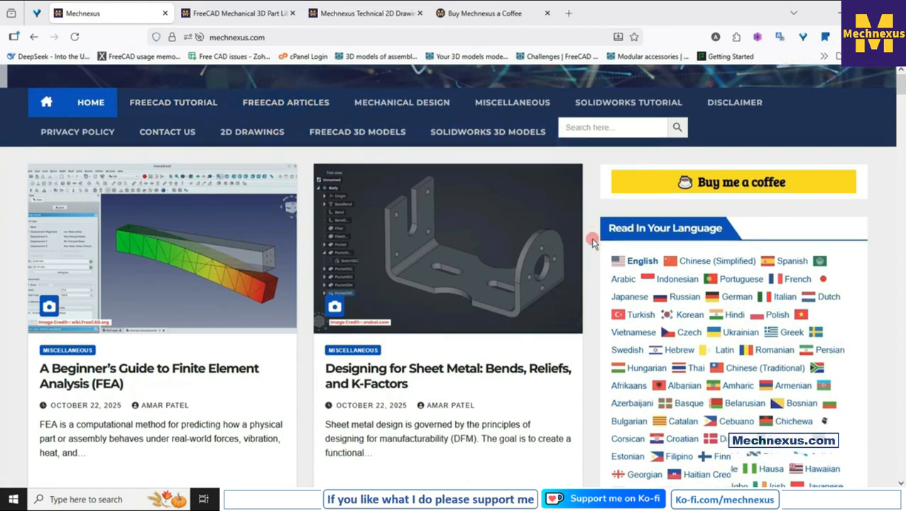
# Browse the engineering articles on the Mechnexus home page
pyautogui.scroll(-2, 593, 242)
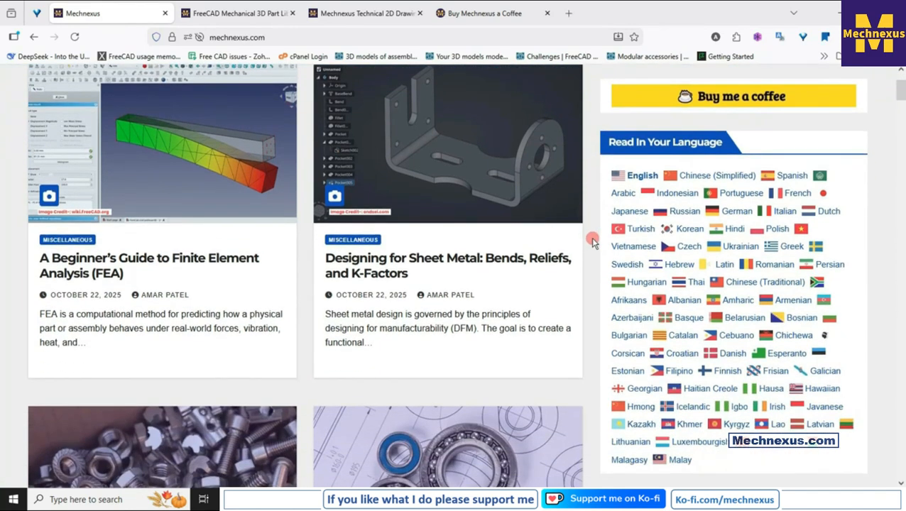
pyautogui.scroll(-5, 594, 242)
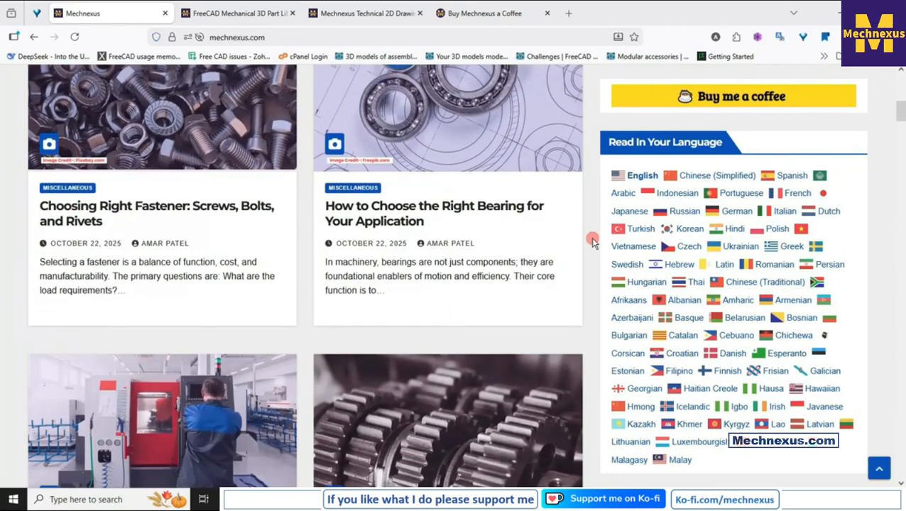
pyautogui.scroll(-4, 594, 243)
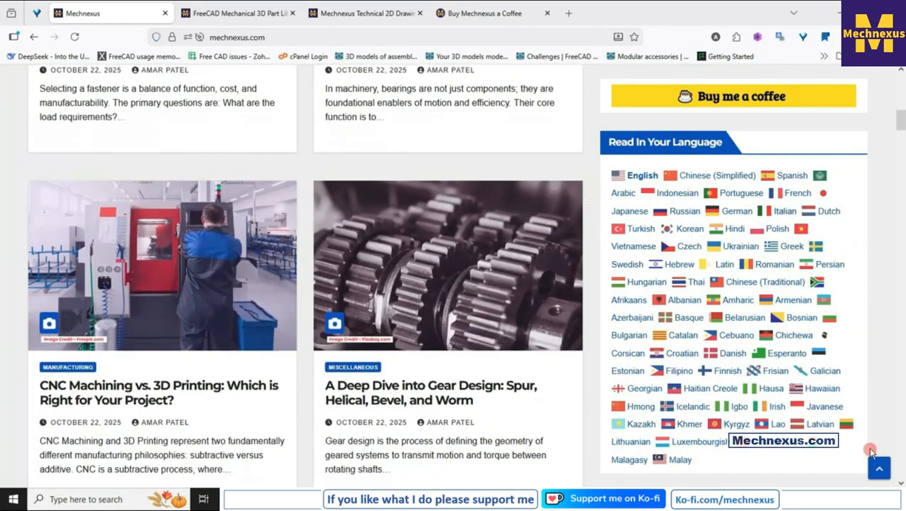
# Look through the FreeCAD mechanical 3D part library and find its link on the Mechnexus home page
pyautogui.click(236, 13)
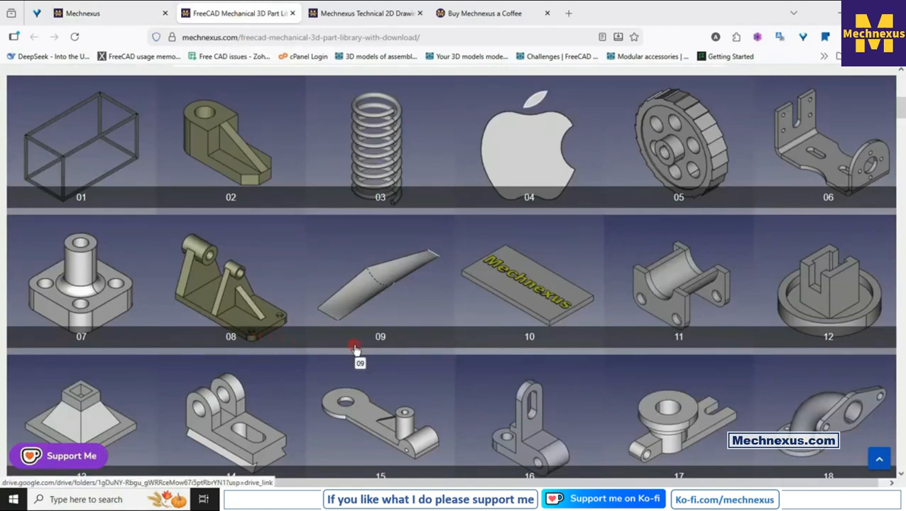
pyautogui.scroll(-3, 355, 348)
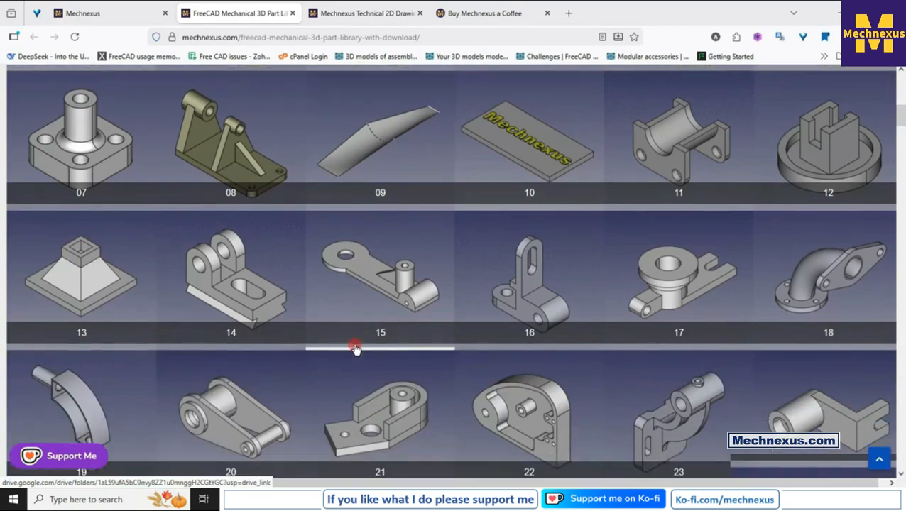
pyautogui.scroll(2, 353, 348)
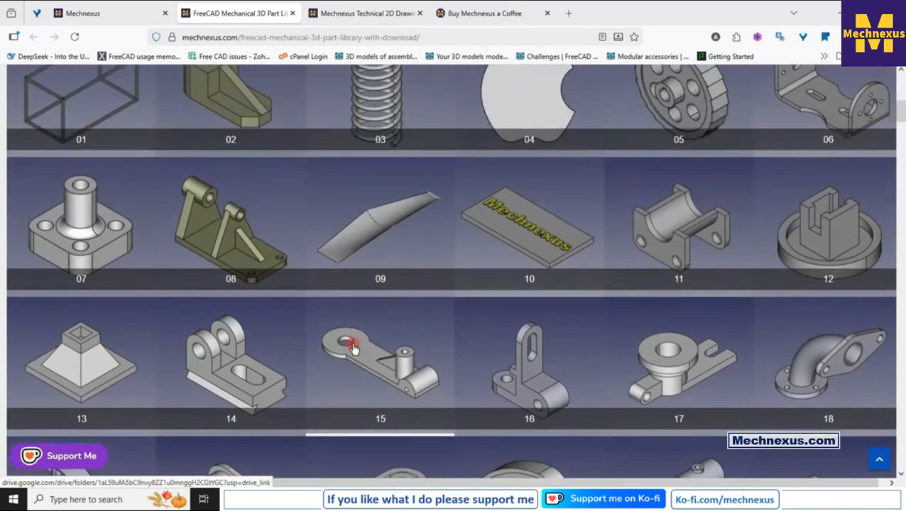
pyautogui.click(119, 12)
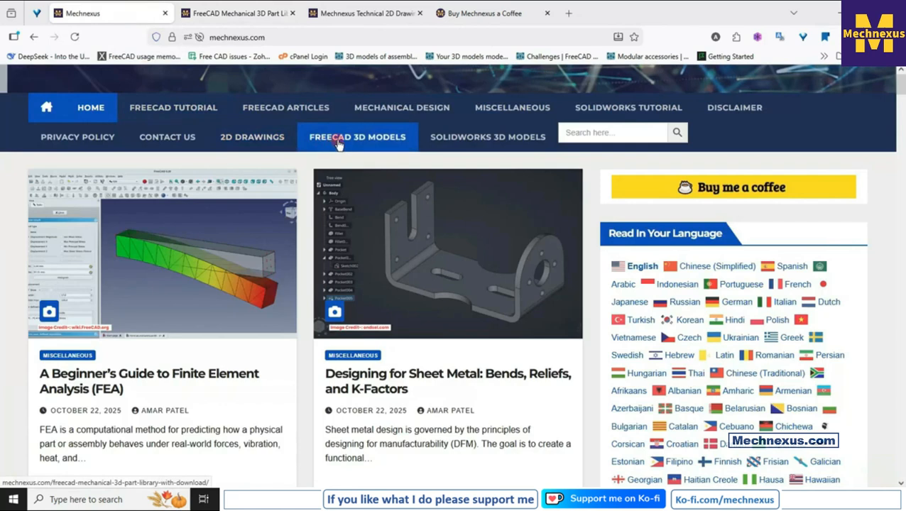
pyautogui.click(234, 13)
pyautogui.scroll(-3, 240, 278)
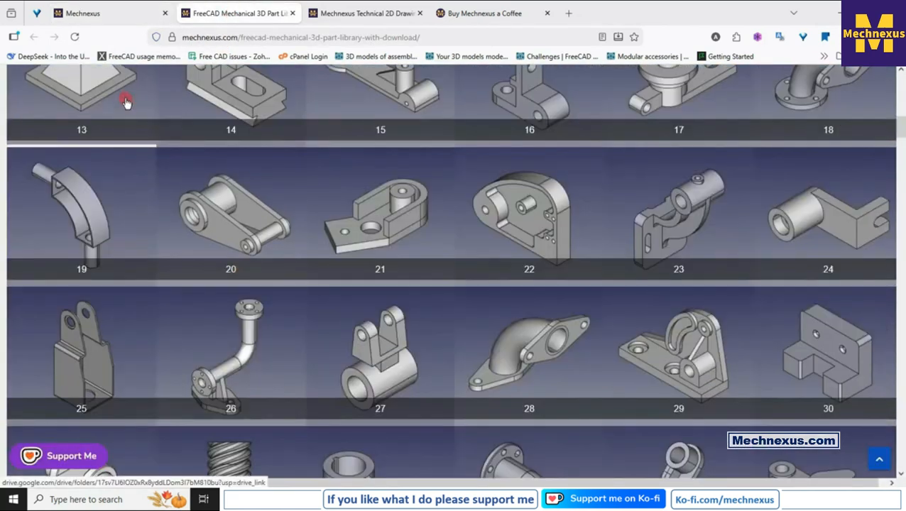
# View the Mechnexus technical 2D drawings page and find its link on the home page
pyautogui.click(351, 14)
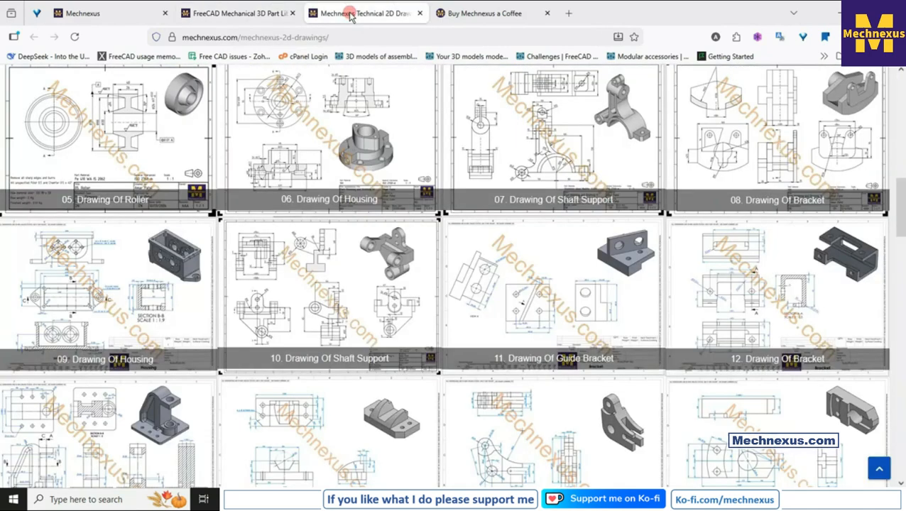
pyautogui.click(99, 14)
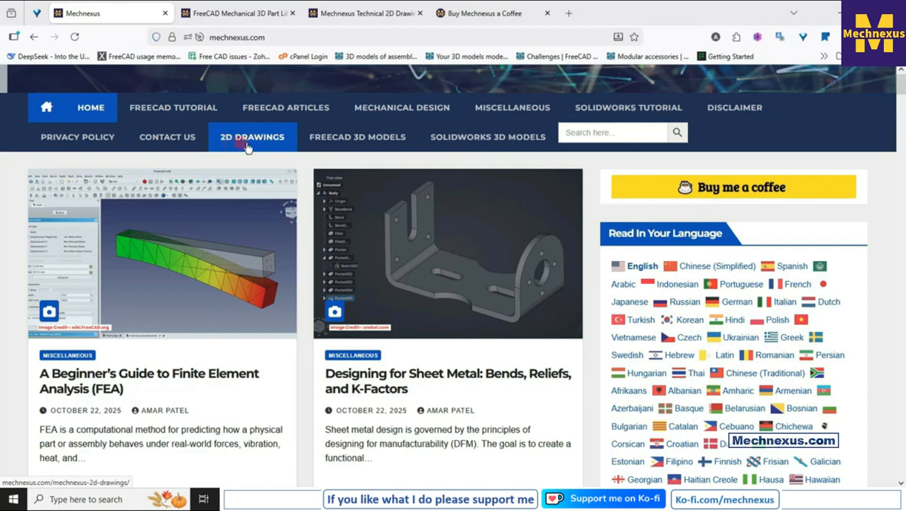
pyautogui.click(356, 16)
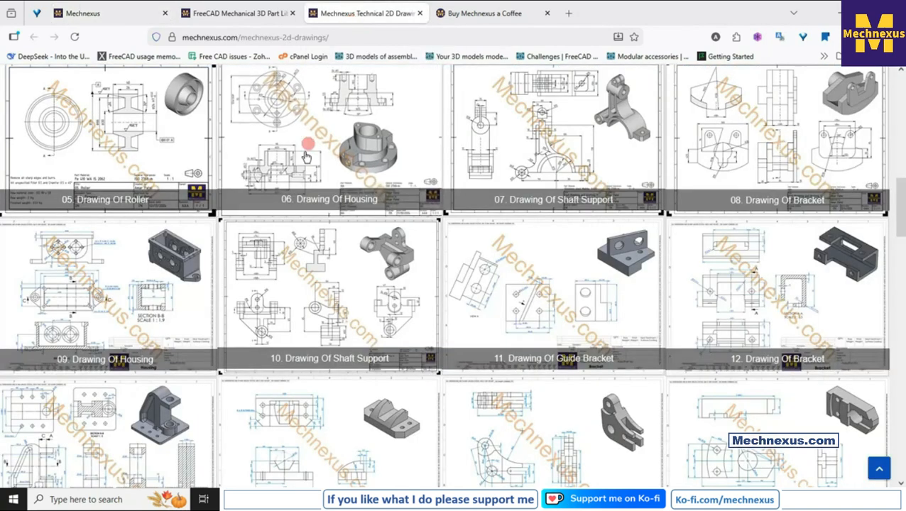
# View the Mechnexus Ko-fi support page and its tip options
pyautogui.click(456, 15)
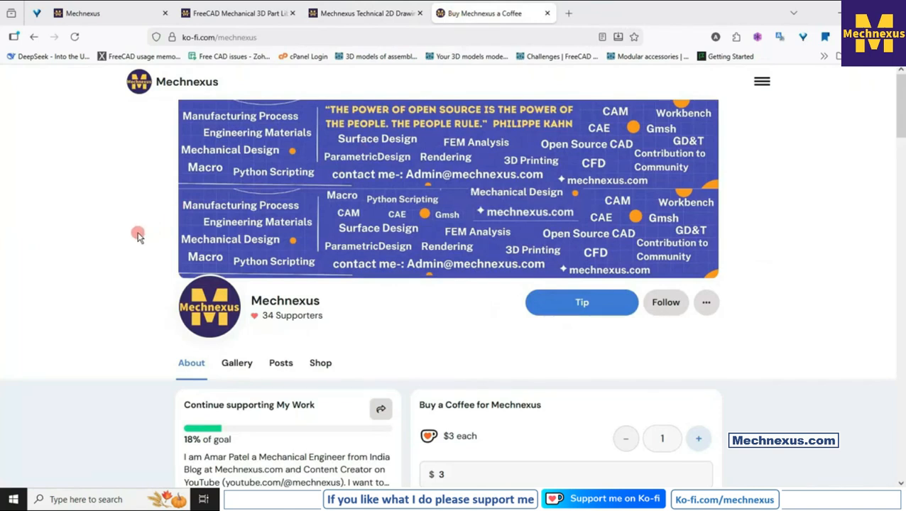
pyautogui.scroll(-2, 138, 236)
pyautogui.scroll(-1, 139, 236)
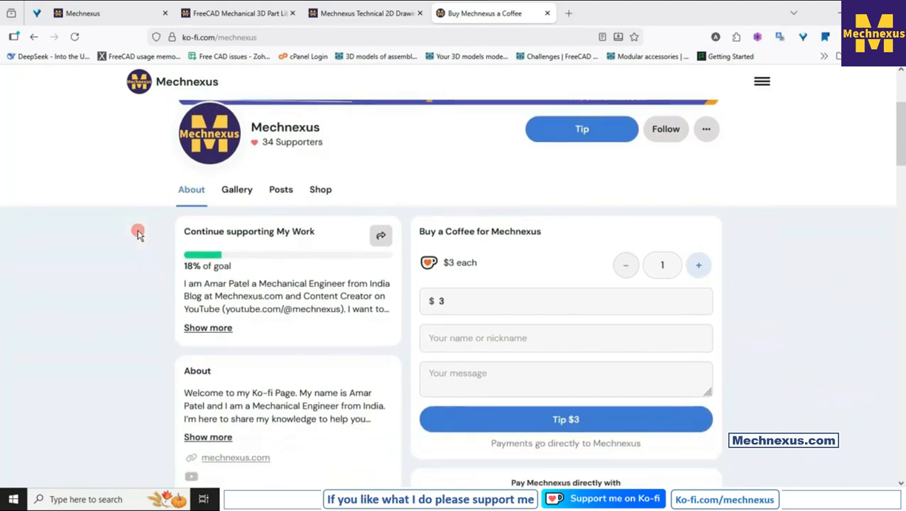
pyautogui.scroll(3, 138, 237)
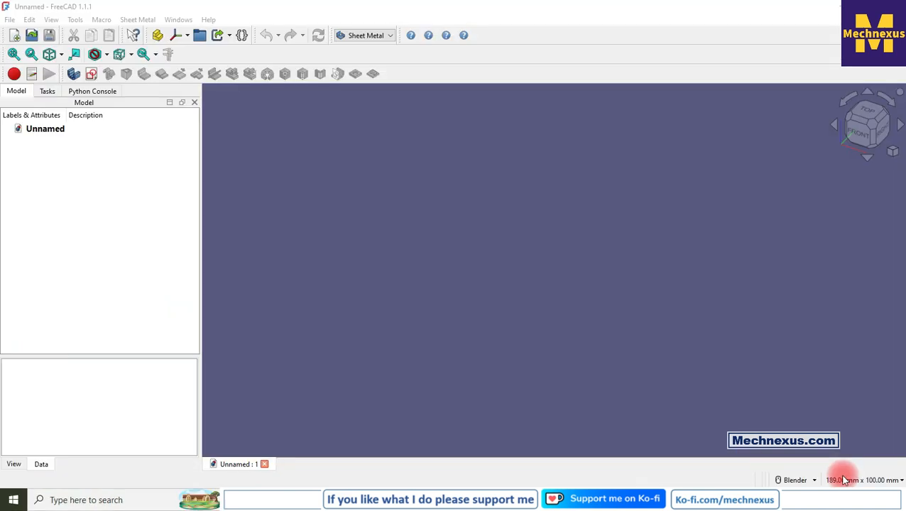
# Switch to the Part Design workbench, create a new body and start a sketch on its XY plane
pyautogui.click(377, 36)
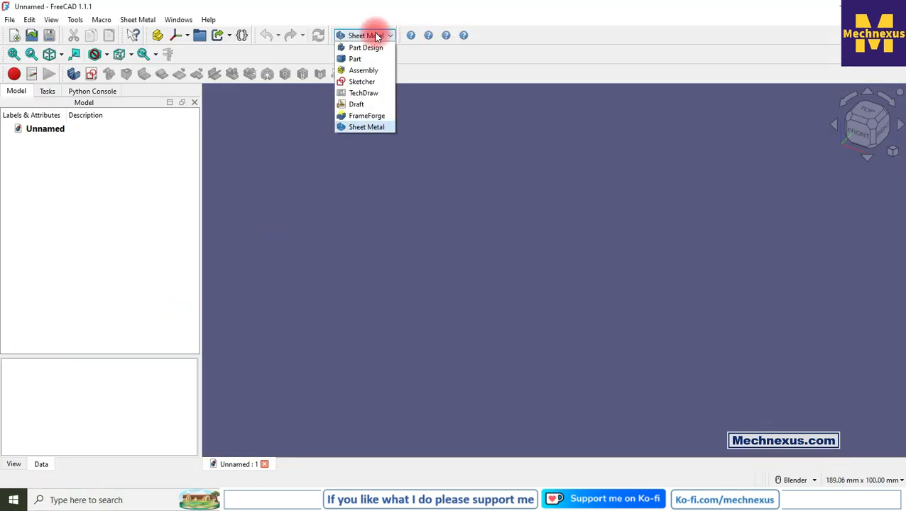
pyautogui.click(372, 46)
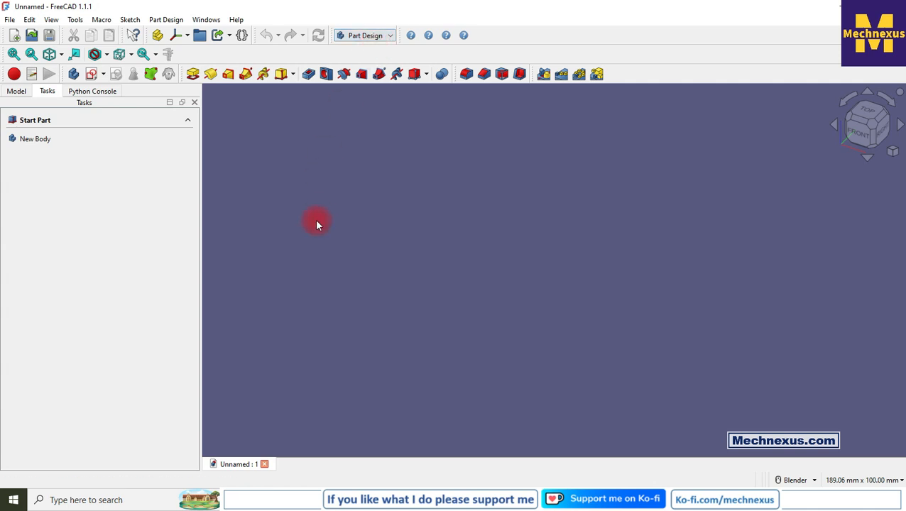
pyautogui.click(75, 77)
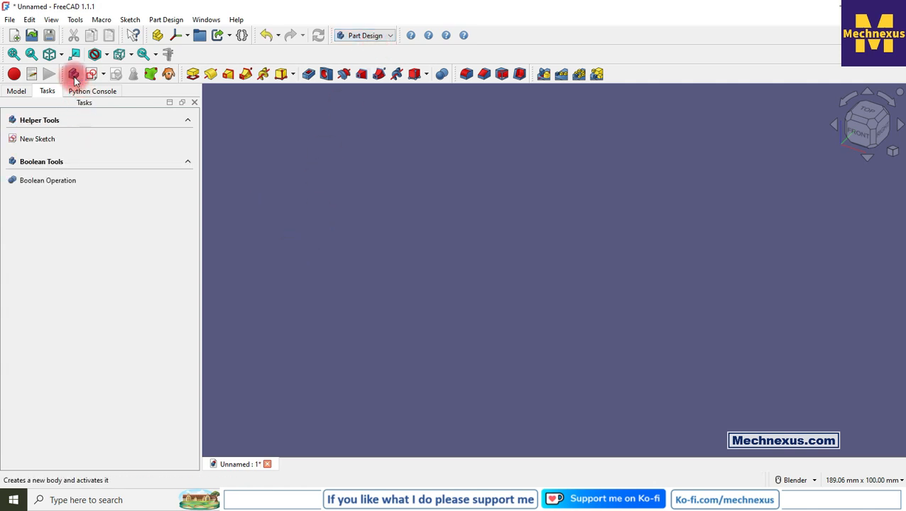
pyautogui.click(44, 139)
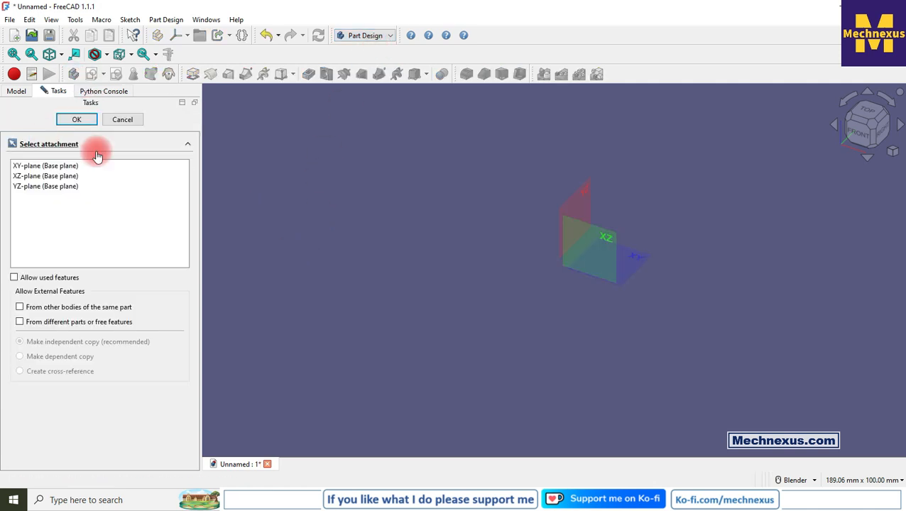
pyautogui.click(643, 257)
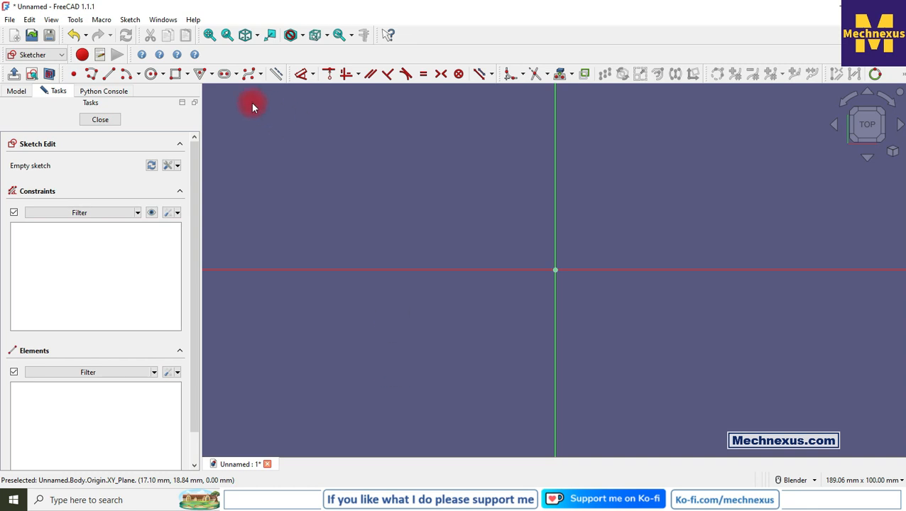
# Sketch a rectangle about 82 mm wide and 81 mm high enclosing the origin
pyautogui.click(174, 73)
pyautogui.click(395, 132)
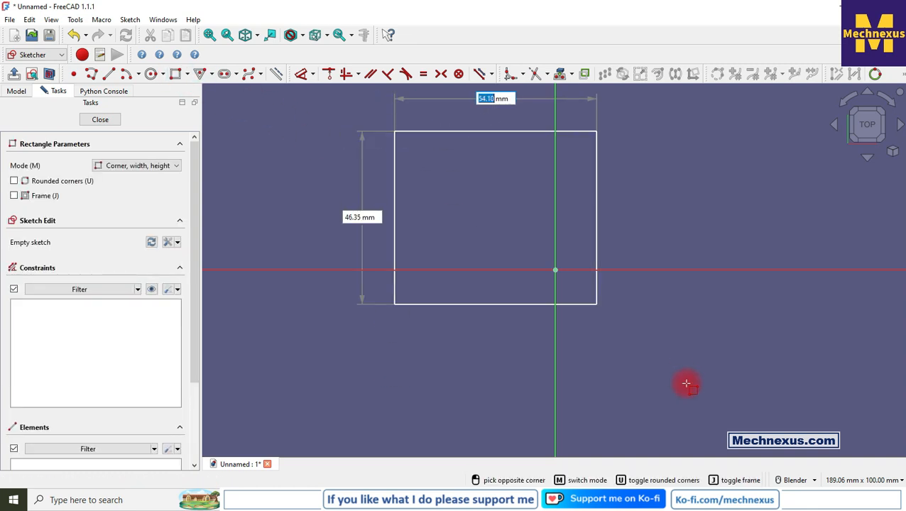
pyautogui.click(702, 434)
pyautogui.scroll(-2, 481, 384)
pyautogui.scroll(1, 358, 317)
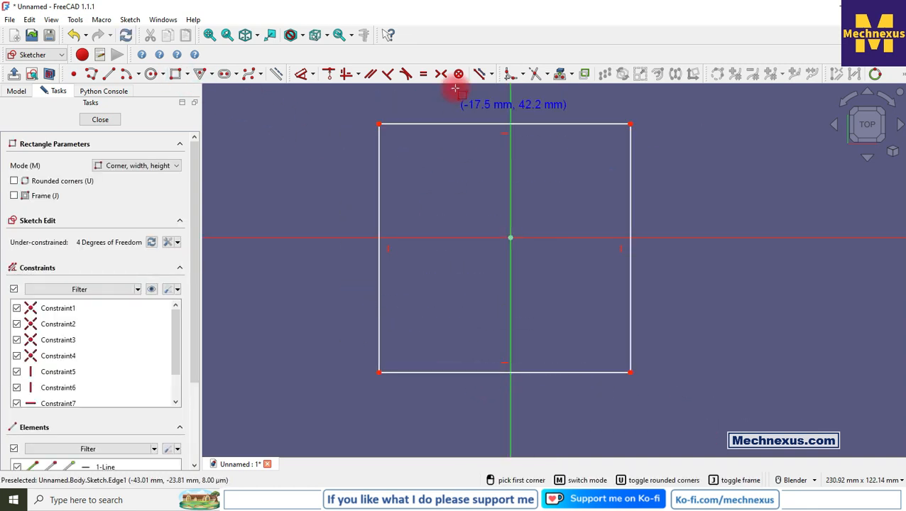
# Constrain the rectangle's lower-left and upper-right corners symmetric about the origin
pyautogui.click(441, 73)
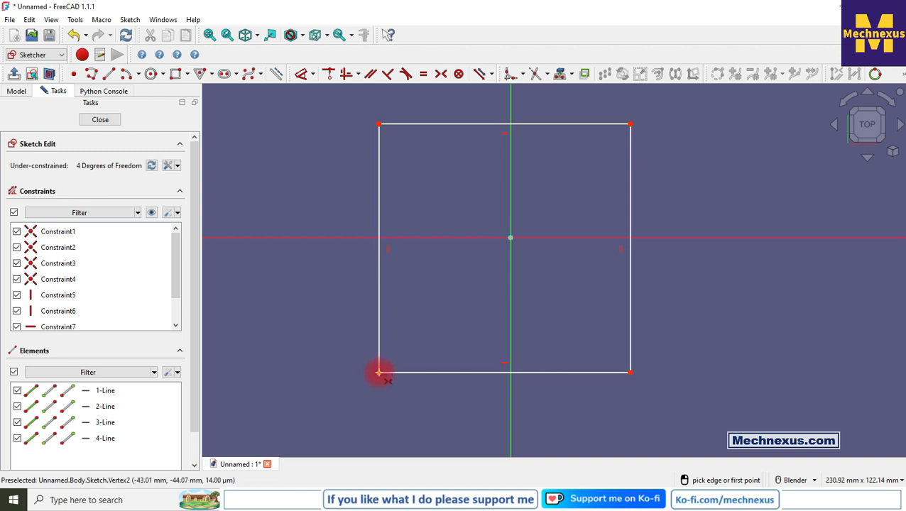
pyautogui.click(378, 372)
pyautogui.click(631, 124)
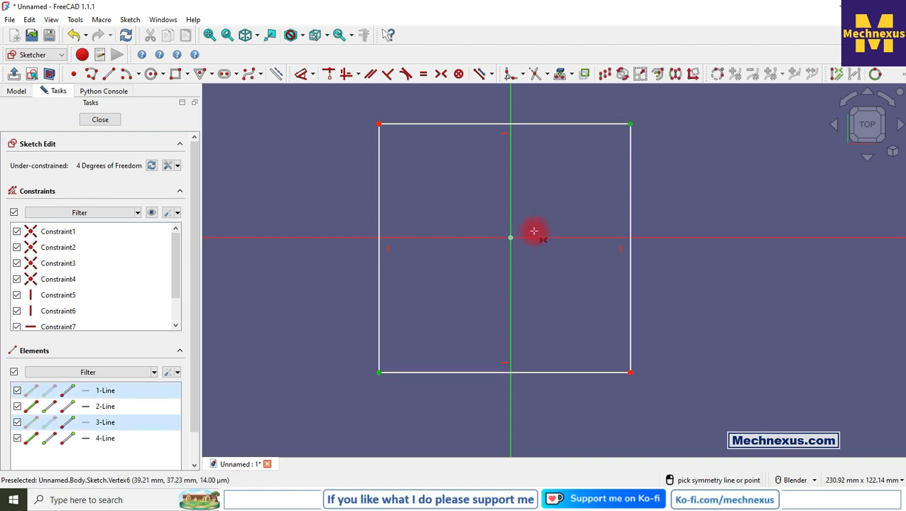
pyautogui.click(513, 242)
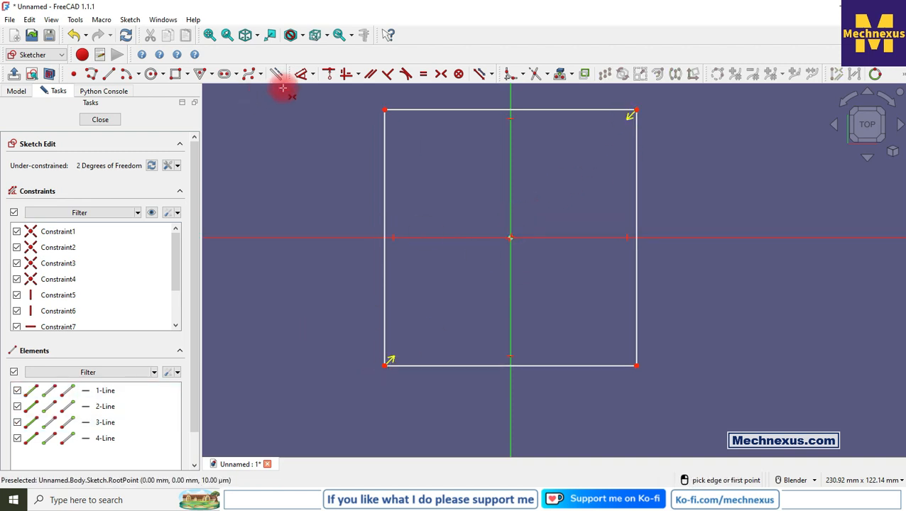
# Dimension the rectangle 60 mm high and 35 mm wide, and finish the sketch
pyautogui.click(301, 74)
pyautogui.click(386, 162)
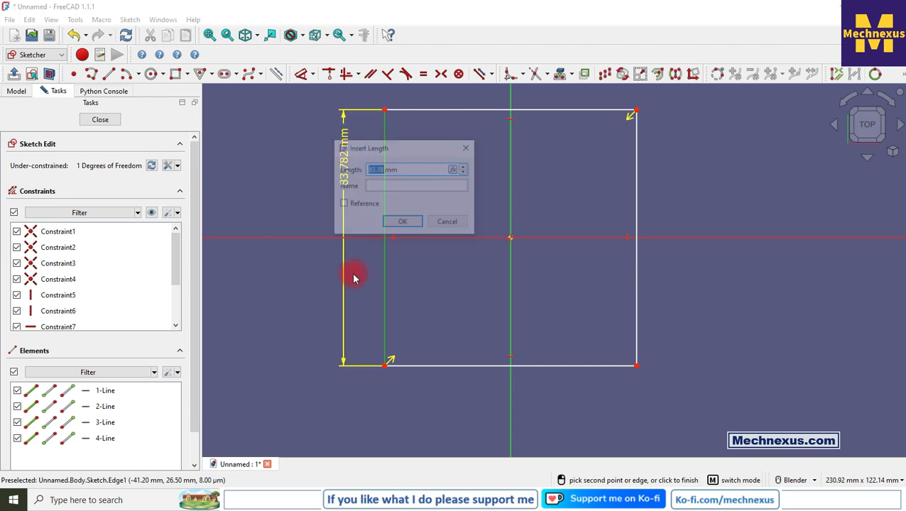
pyautogui.write('60')
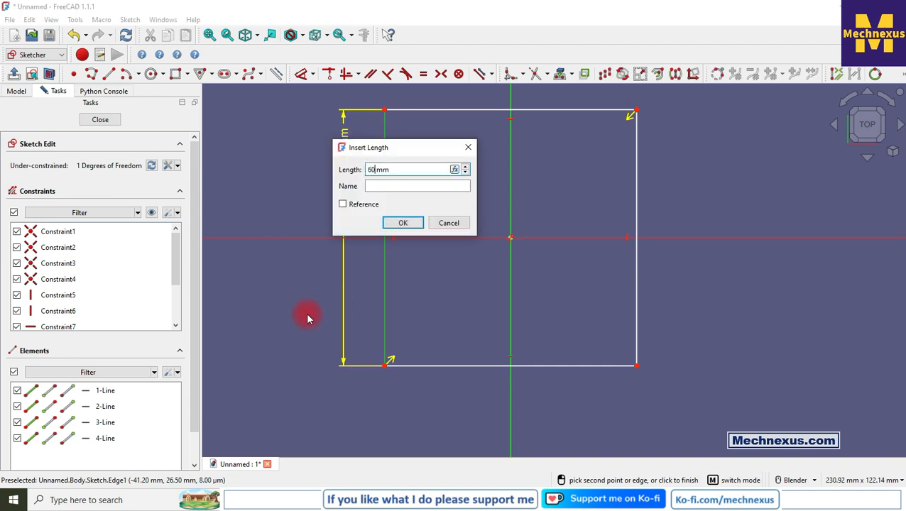
pyautogui.press('Return')
pyautogui.click(469, 366)
pyautogui.click(470, 388)
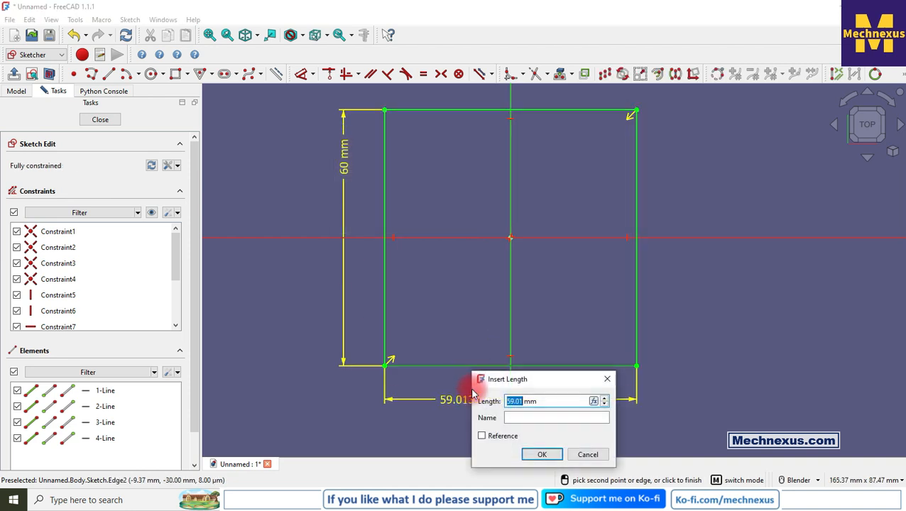
pyautogui.doubleClick(556, 402)
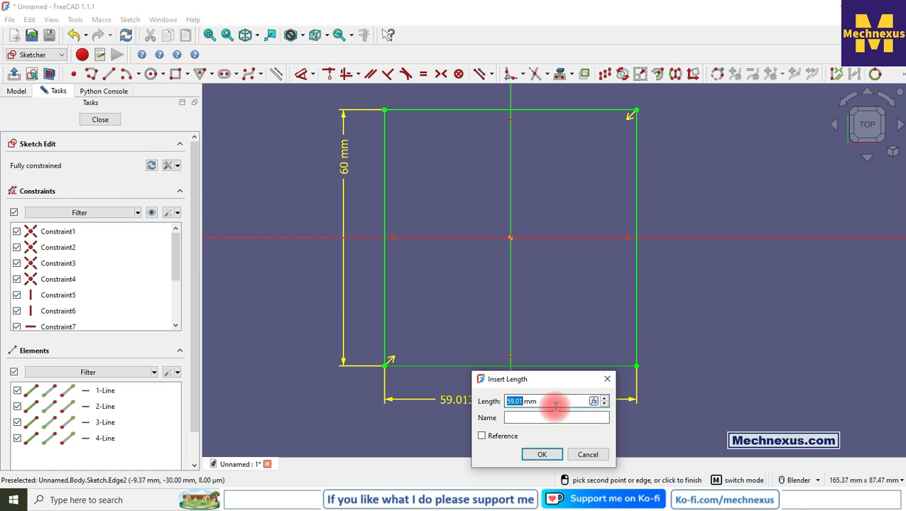
pyautogui.write('35')
pyautogui.press('Return')
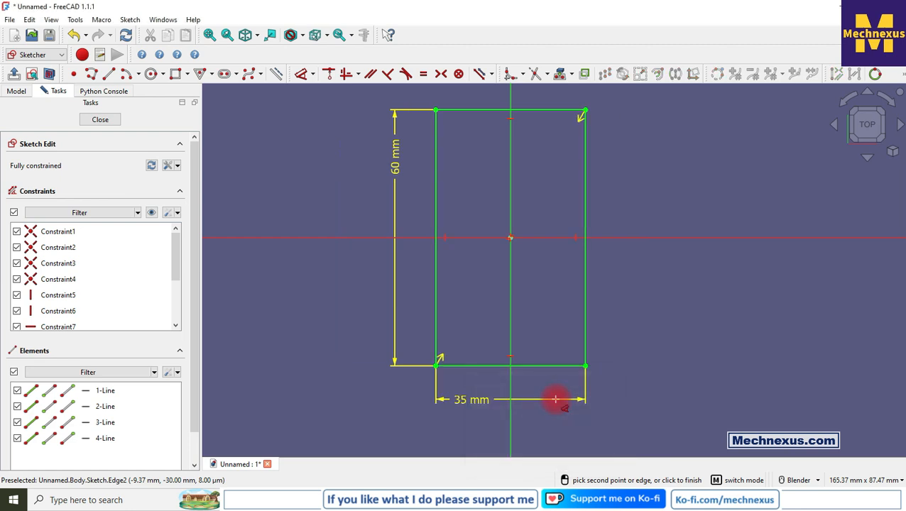
pyautogui.click(103, 120)
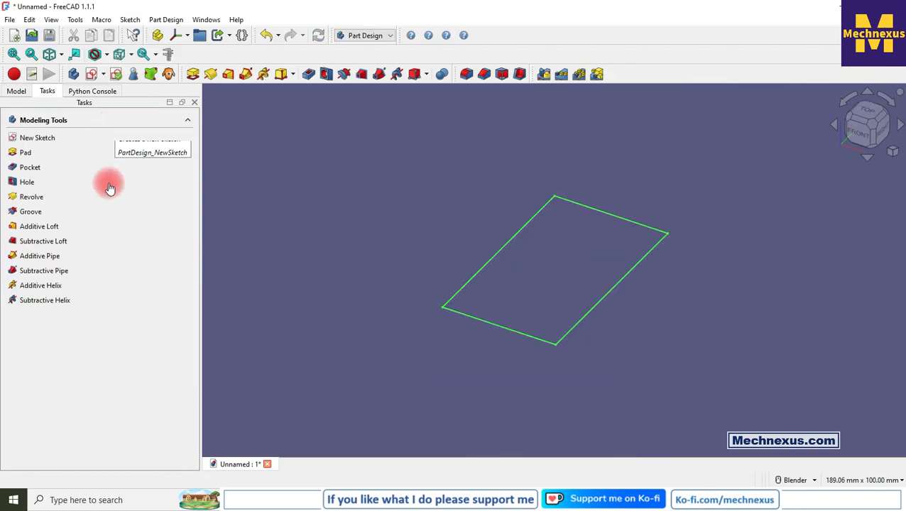
# Switch to the Sheet Metal workbench and create a 1 mm thick base plate from the rectangle sketch
pyautogui.click(16, 93)
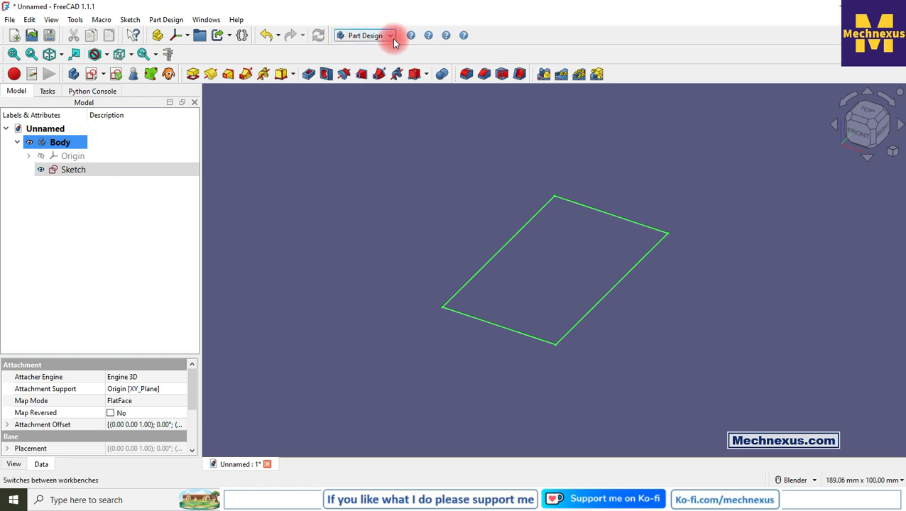
pyautogui.click(356, 35)
pyautogui.click(366, 128)
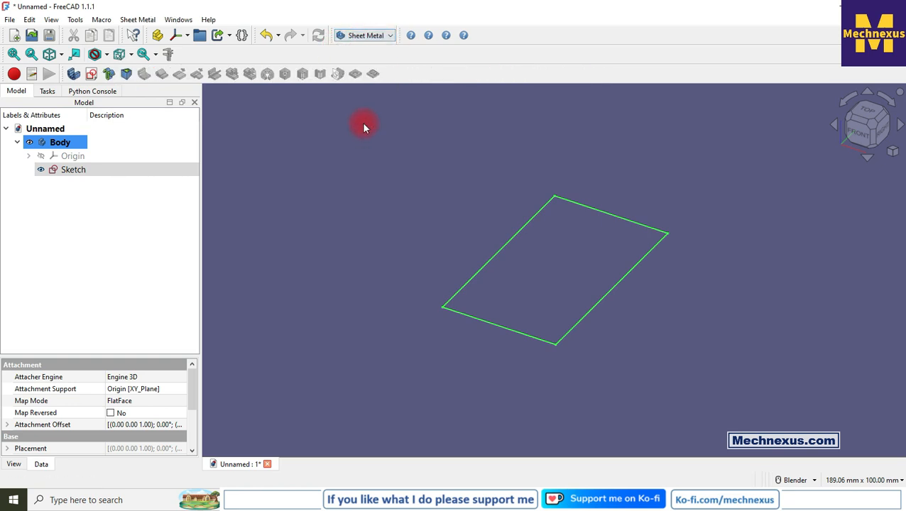
pyautogui.click(69, 168)
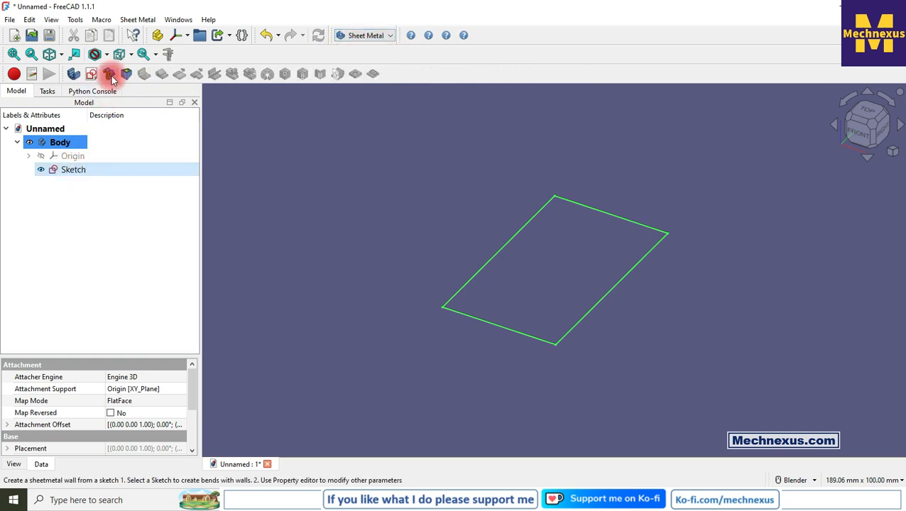
pyautogui.click(110, 75)
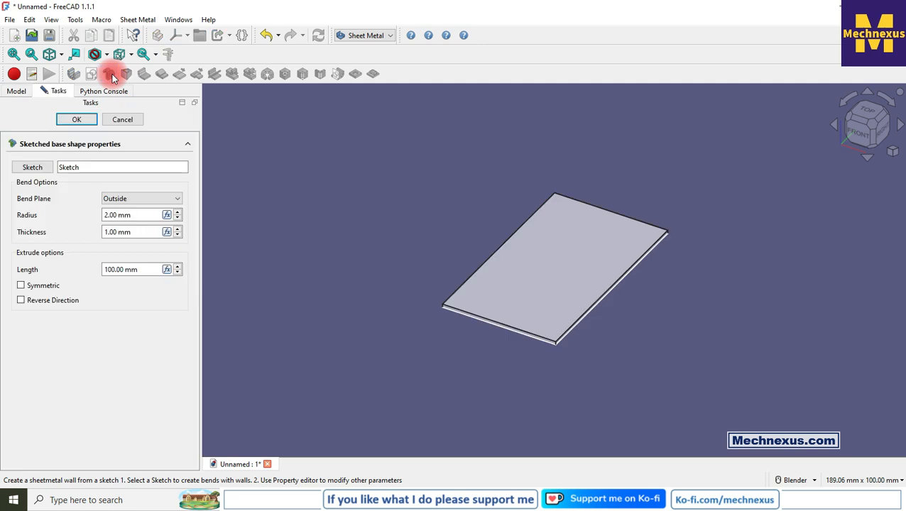
pyautogui.click(77, 120)
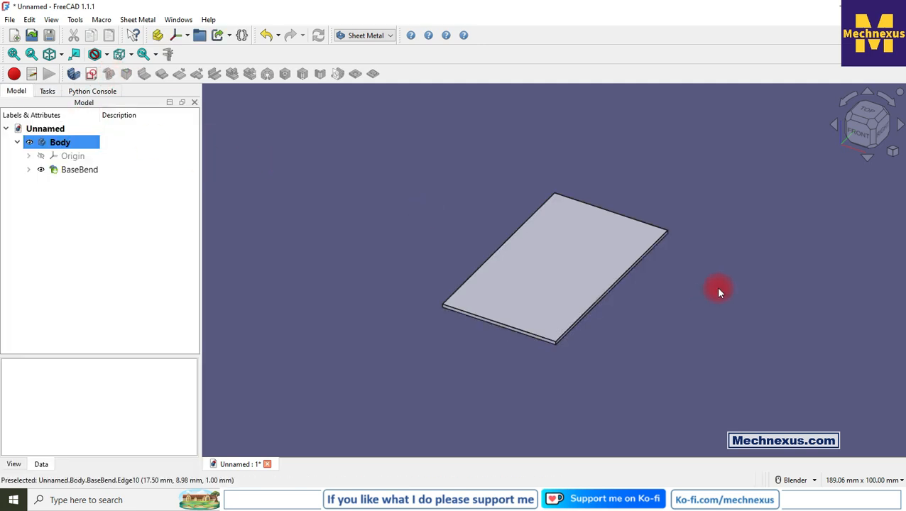
# Add a 10 mm long, 90° flange along the upper long edge on the plate's +X side
pyautogui.click(893, 151)
pyautogui.click(814, 186)
pyautogui.click(649, 266)
pyautogui.scroll(3, 639, 252)
pyautogui.scroll(-2, 472, 148)
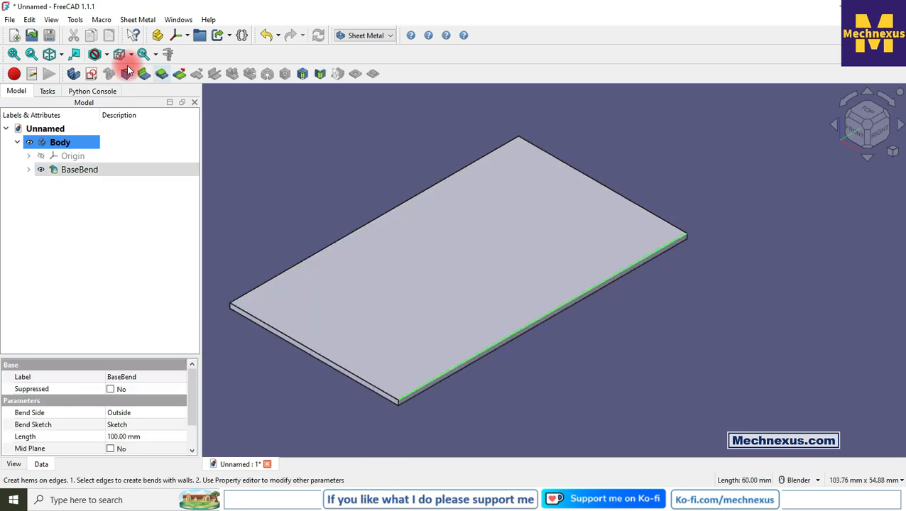
pyautogui.click(143, 76)
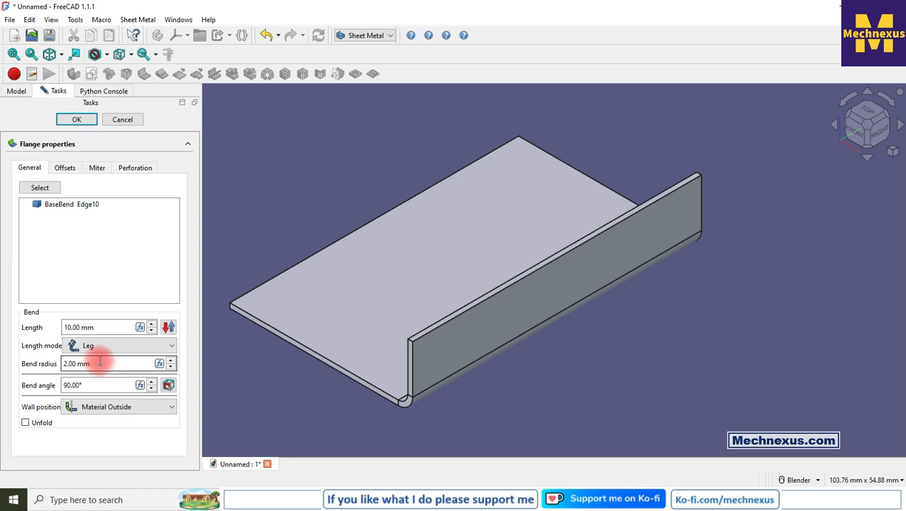
# Set the flange's side offsets Gap A and Gap B to 15 mm each and accept the flange
pyautogui.click(63, 170)
pyautogui.doubleClick(140, 207)
pyautogui.write('15')
pyautogui.doubleClick(140, 220)
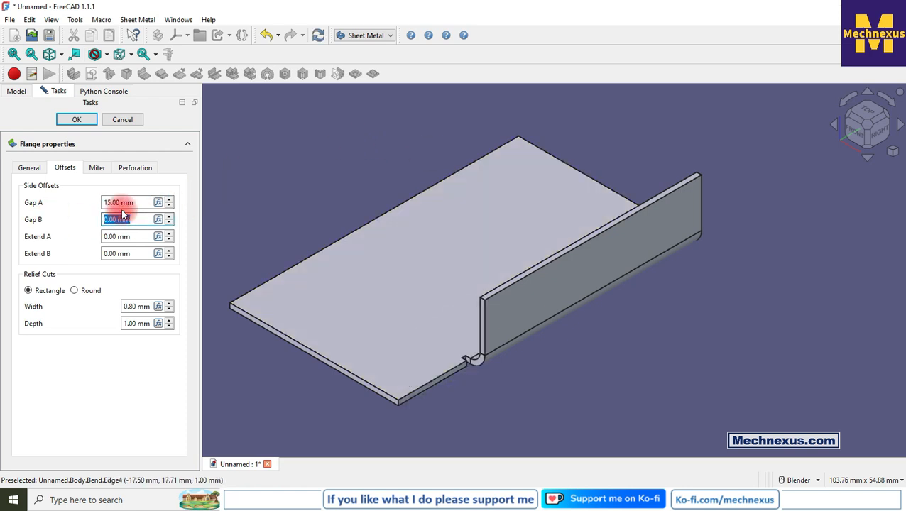
pyautogui.write('15')
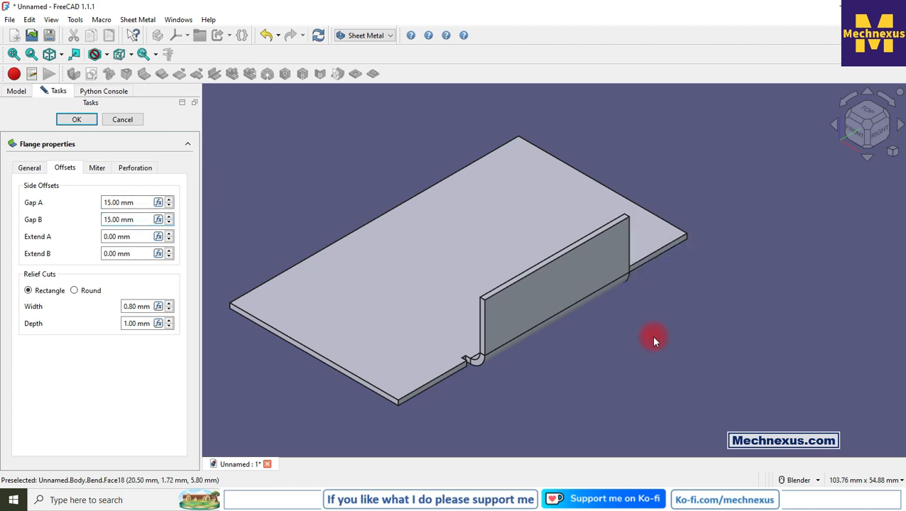
pyautogui.click(78, 120)
# Add a 10 mm long, 90° flange on the plate's opposite long edge with Gap A and Gap B of 15 mm
pyautogui.click(379, 211)
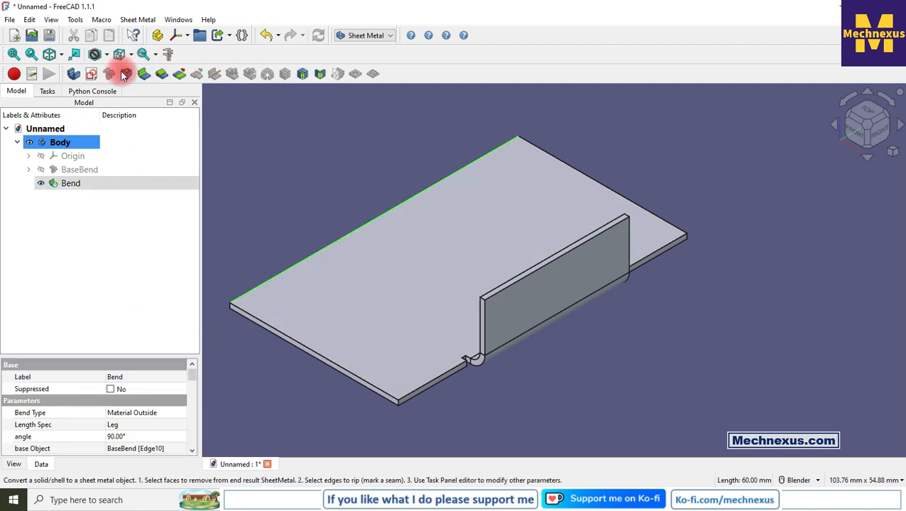
pyautogui.click(143, 75)
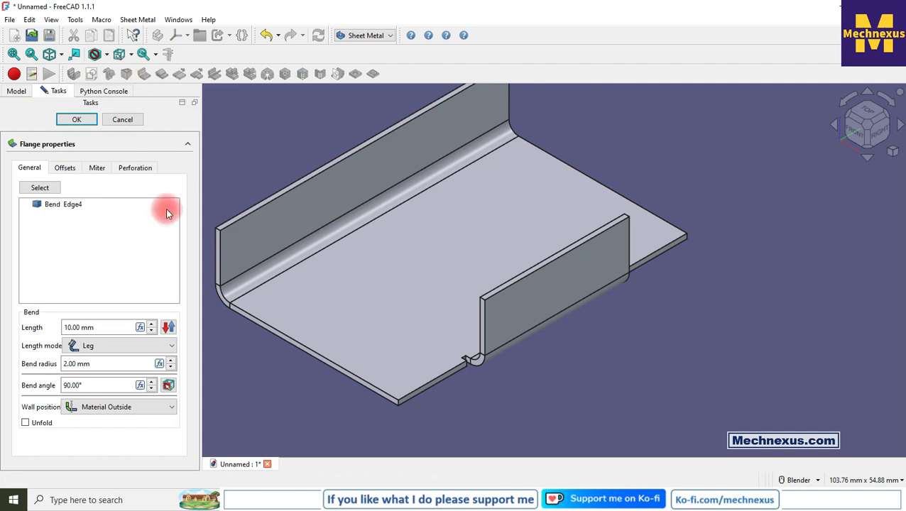
pyautogui.click(75, 170)
pyautogui.moveTo(130, 202); pyautogui.dragTo(79, 197)
pyautogui.write('15')
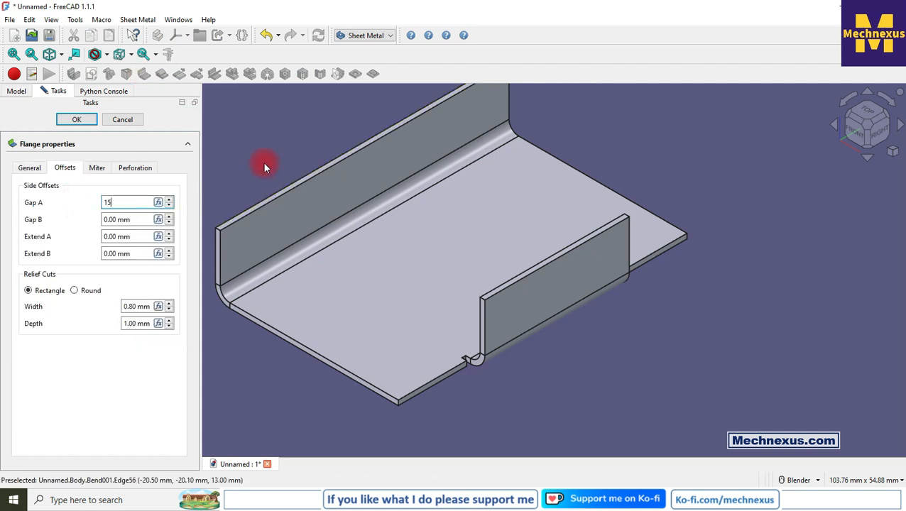
pyautogui.moveTo(138, 219); pyautogui.dragTo(67, 222)
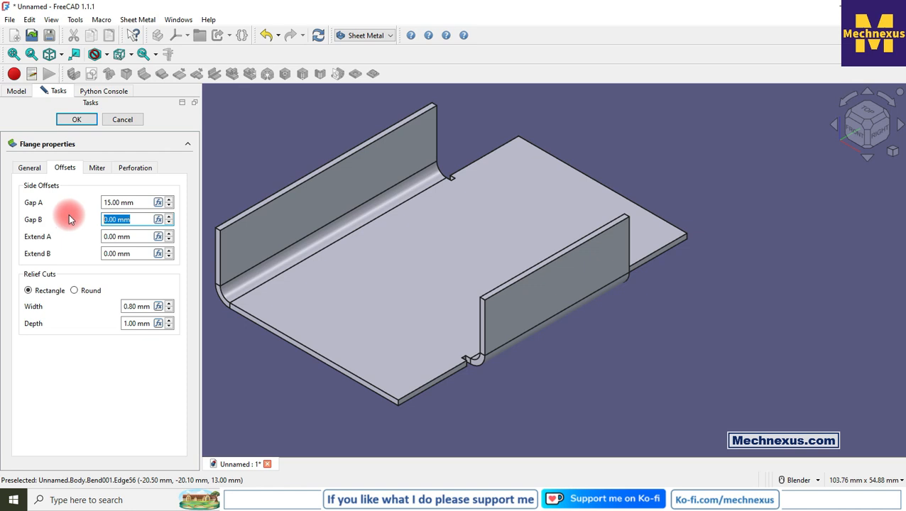
pyautogui.write('15')
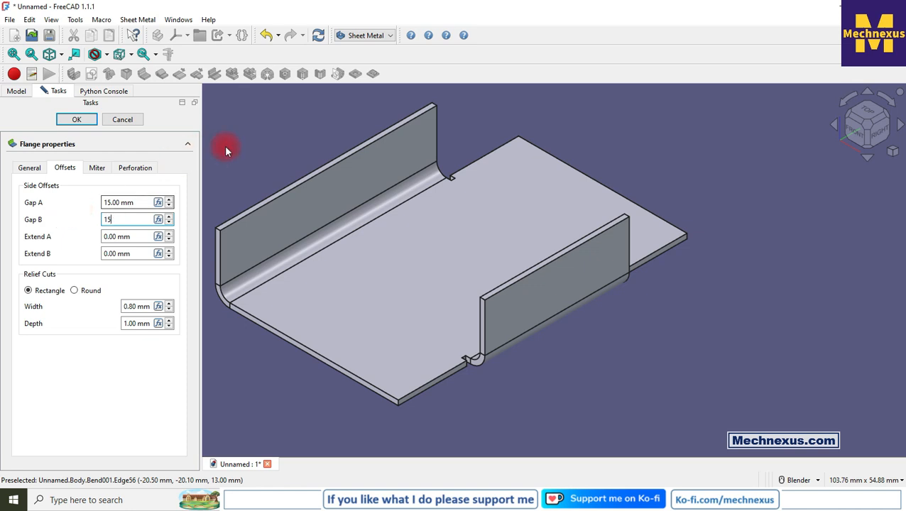
pyautogui.click(82, 121)
pyautogui.moveTo(318, 243); pyautogui.dragTo(473, 329, button='middle')
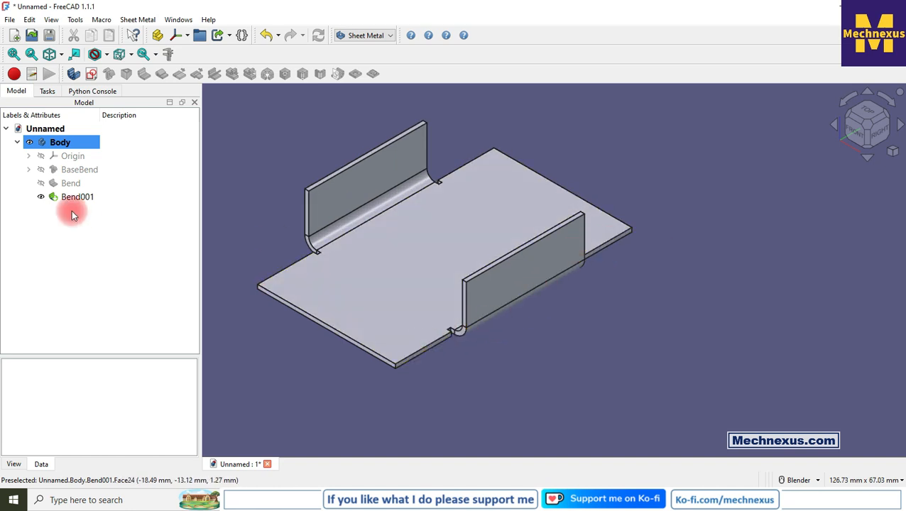
# Show the first flange feature on its own and change its Gap B offset to 5 mm
pyautogui.click(67, 183)
pyautogui.press('space')
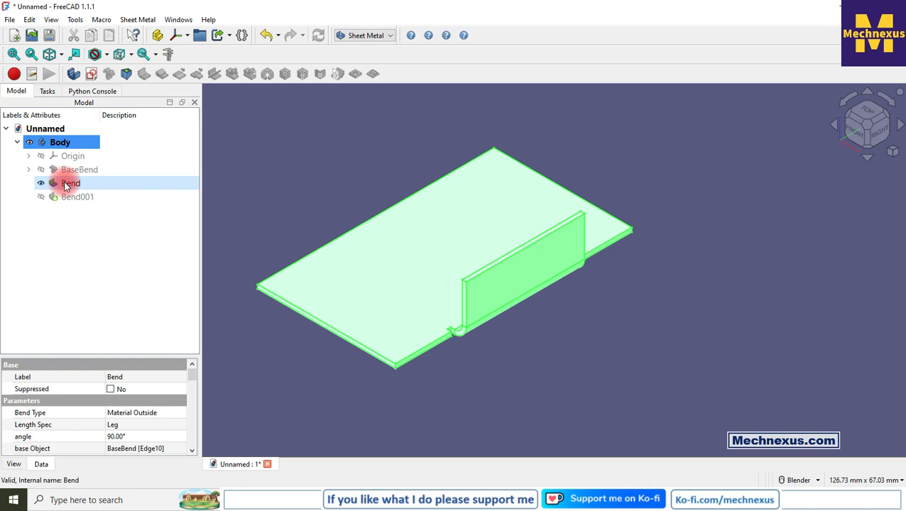
pyautogui.doubleClick(65, 184)
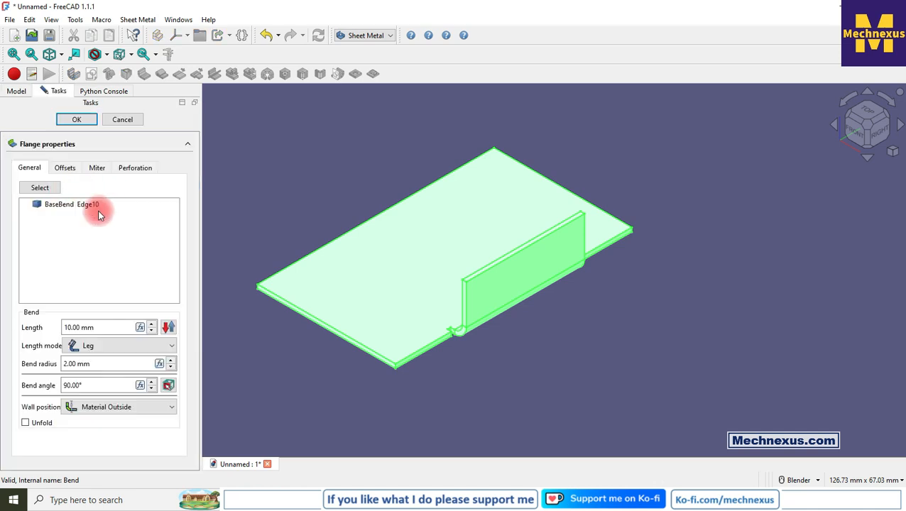
pyautogui.click(63, 170)
pyautogui.click(114, 220)
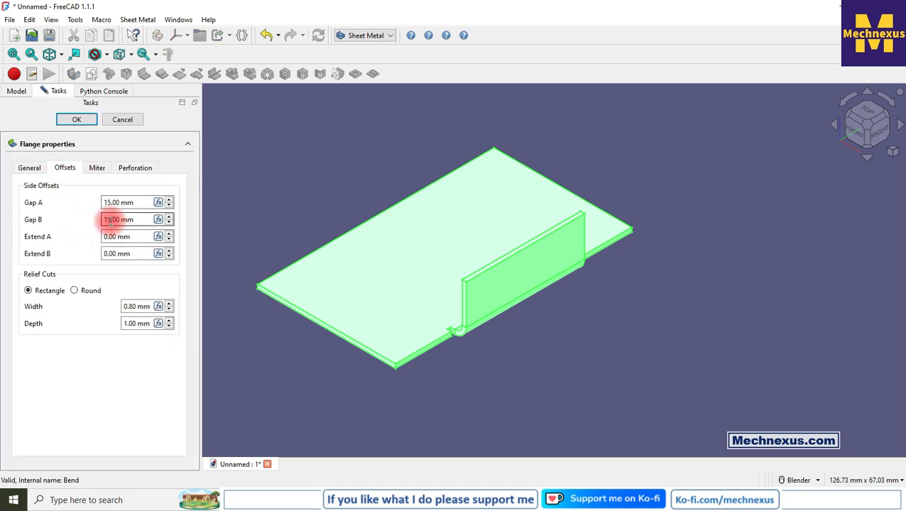
pyautogui.moveTo(107, 220); pyautogui.dragTo(48, 224)
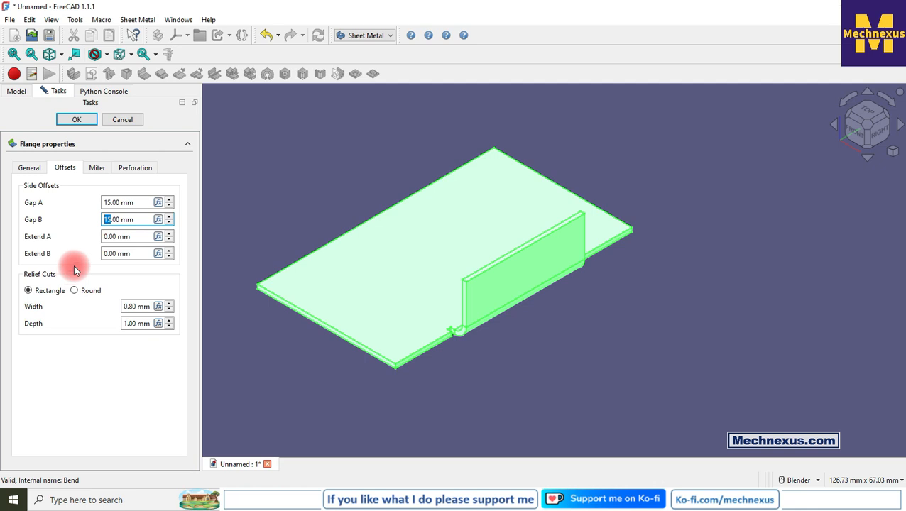
pyautogui.write('5')
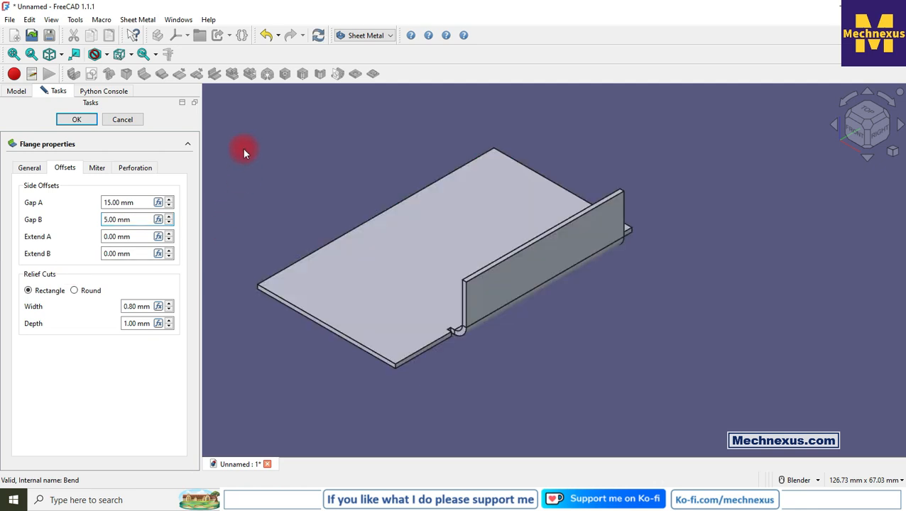
pyautogui.click(75, 118)
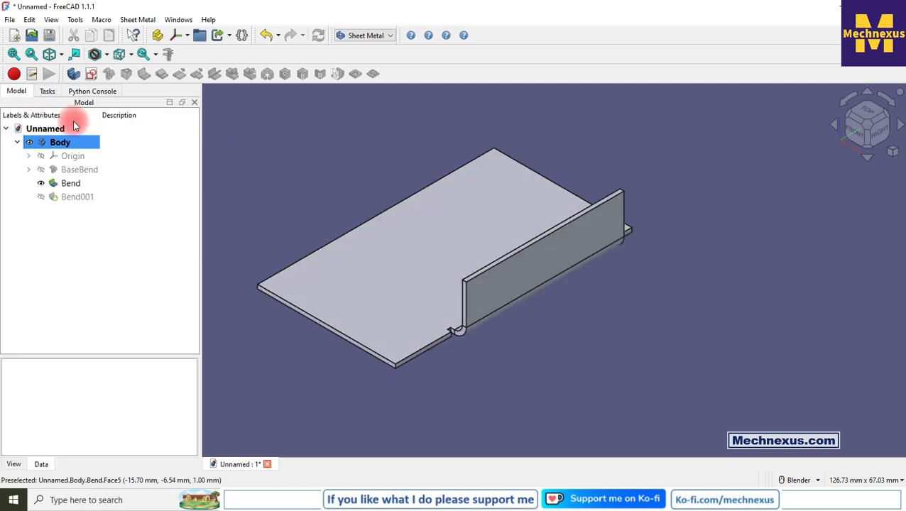
# Show the second flange feature again and set both its Gap A and Gap B offsets to 5 mm
pyautogui.click(71, 197)
pyautogui.press('space')
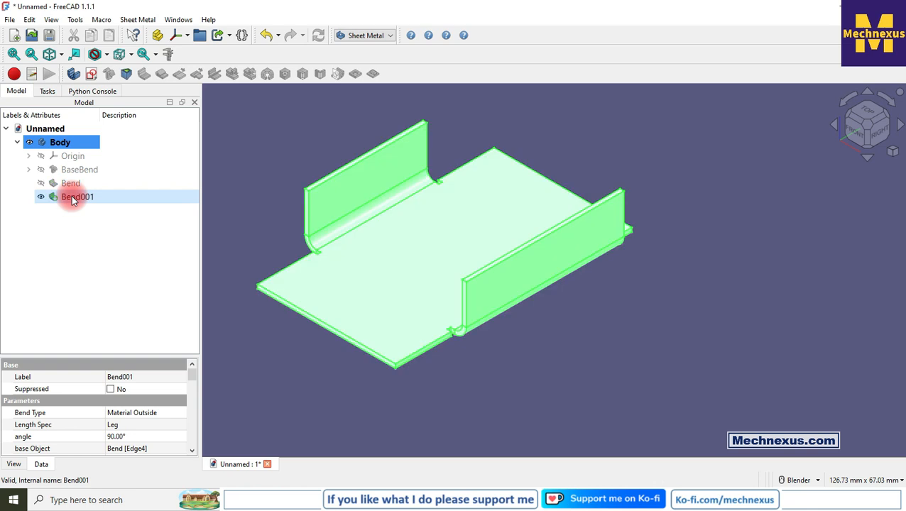
pyautogui.doubleClick(73, 196)
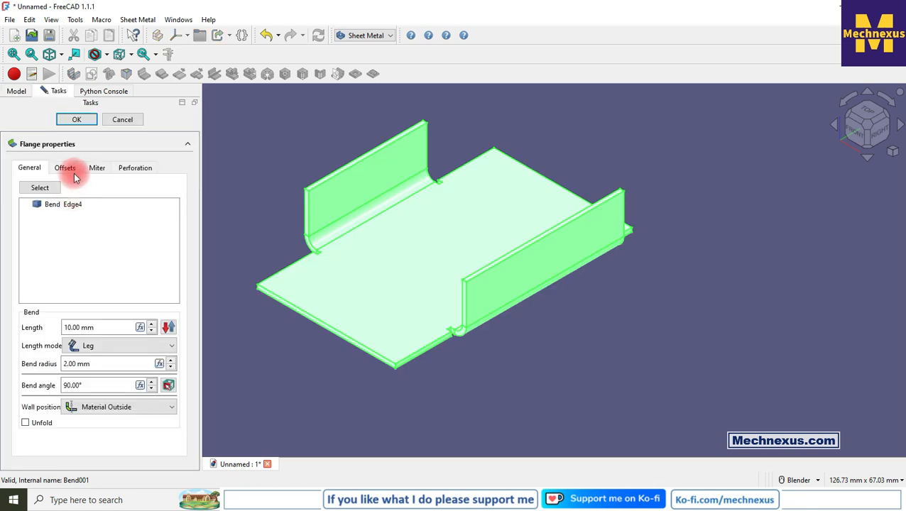
pyautogui.click(73, 171)
pyautogui.click(114, 203)
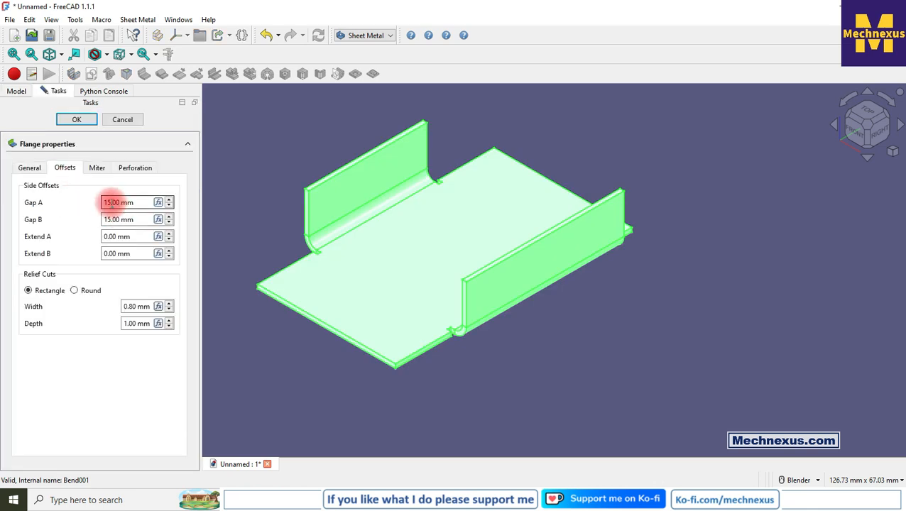
pyautogui.moveTo(112, 203); pyautogui.dragTo(69, 206)
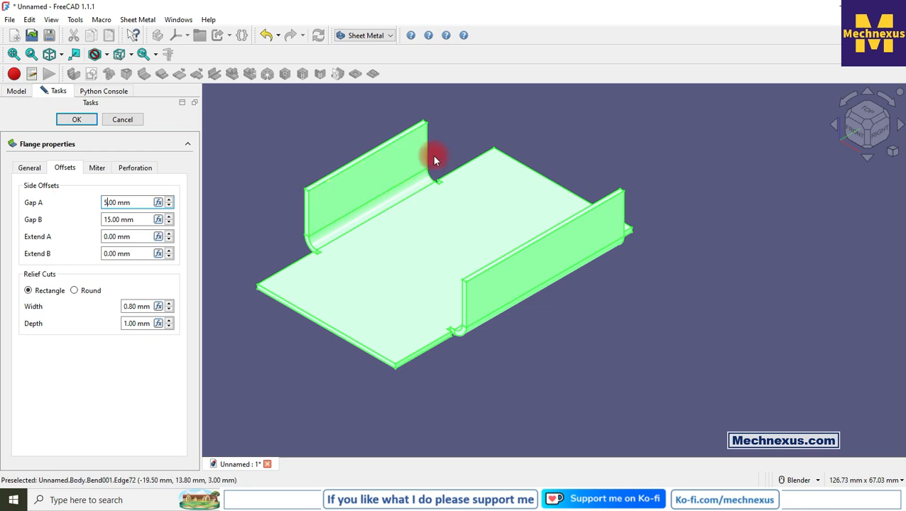
pyautogui.moveTo(146, 220); pyautogui.dragTo(7, 203)
pyautogui.write('5')
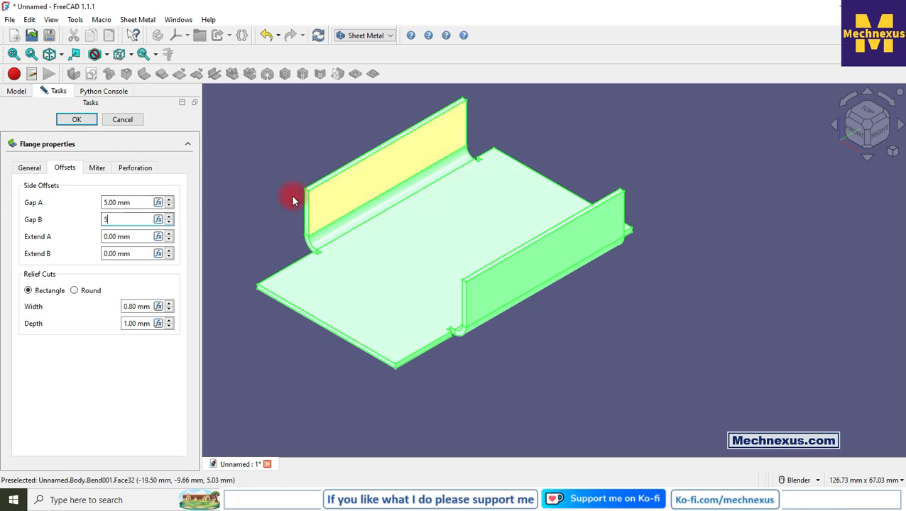
pyautogui.click(219, 178)
pyautogui.moveTo(411, 285); pyautogui.dragTo(411, 309, button='middle')
pyautogui.click(79, 119)
pyautogui.scroll(-2, 370, 310)
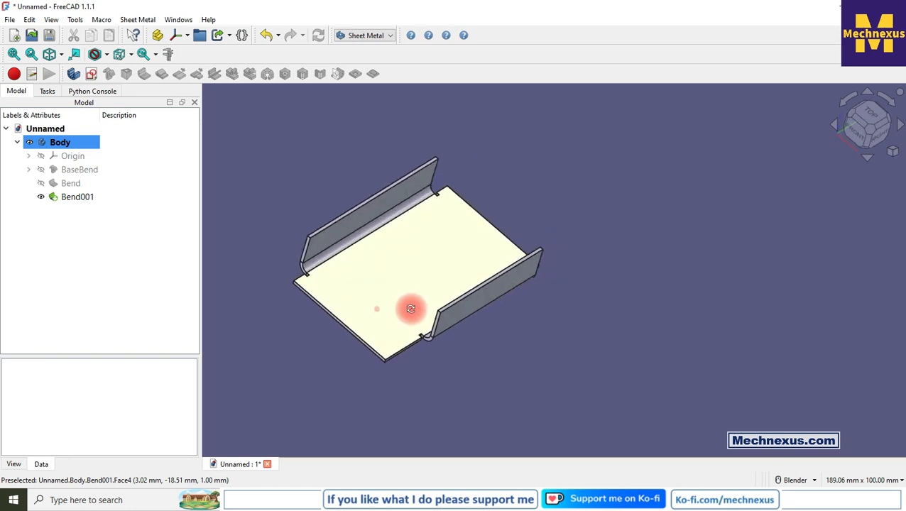
# Review the second flange's offset settings and inspect the part from several angles
pyautogui.doubleClick(73, 198)
pyautogui.click(68, 171)
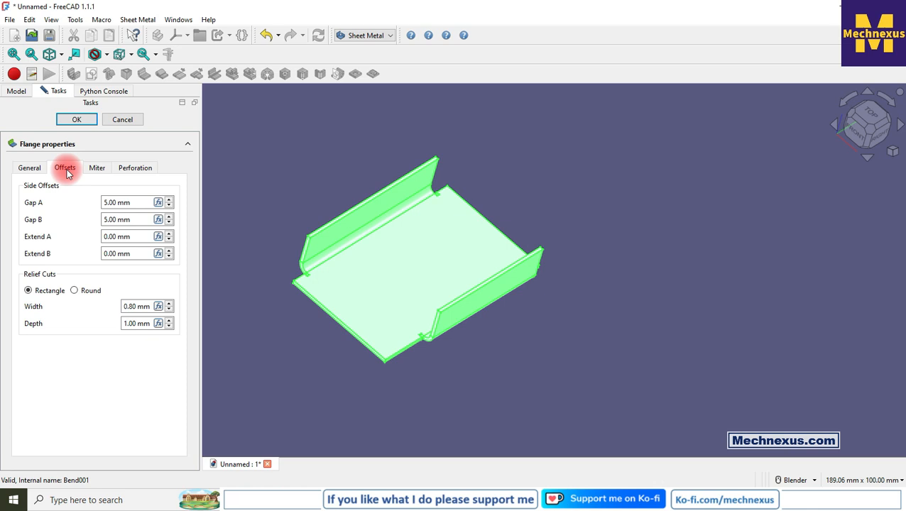
pyautogui.click(30, 168)
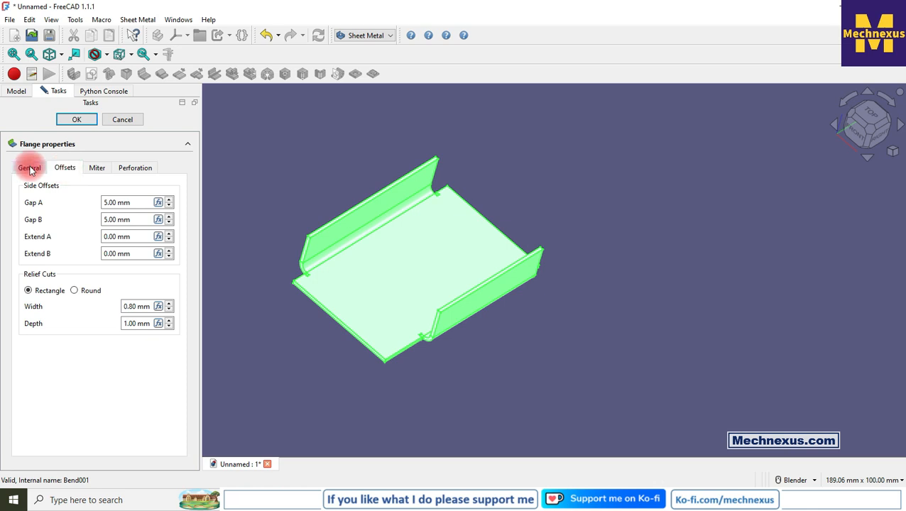
pyautogui.click(77, 121)
pyautogui.moveTo(262, 142); pyautogui.dragTo(463, 279, button='middle')
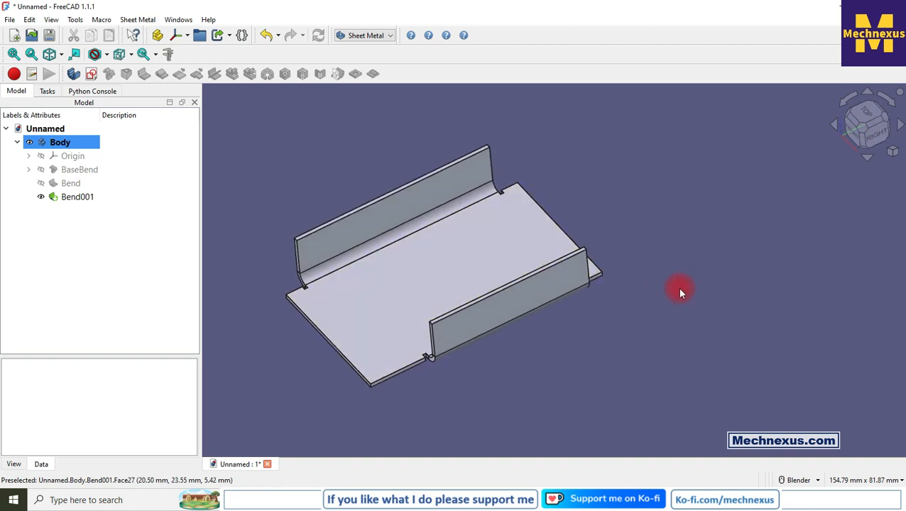
pyautogui.moveTo(660, 313); pyautogui.dragTo(719, 387, button='middle')
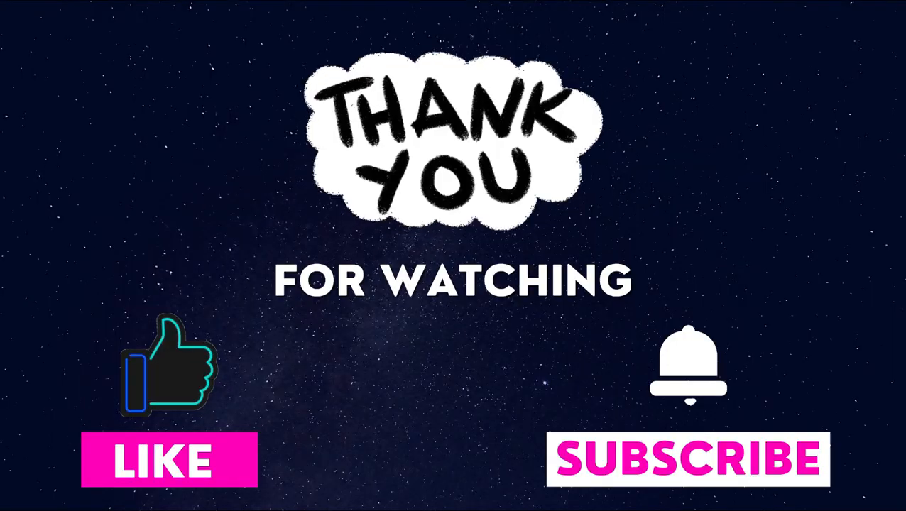